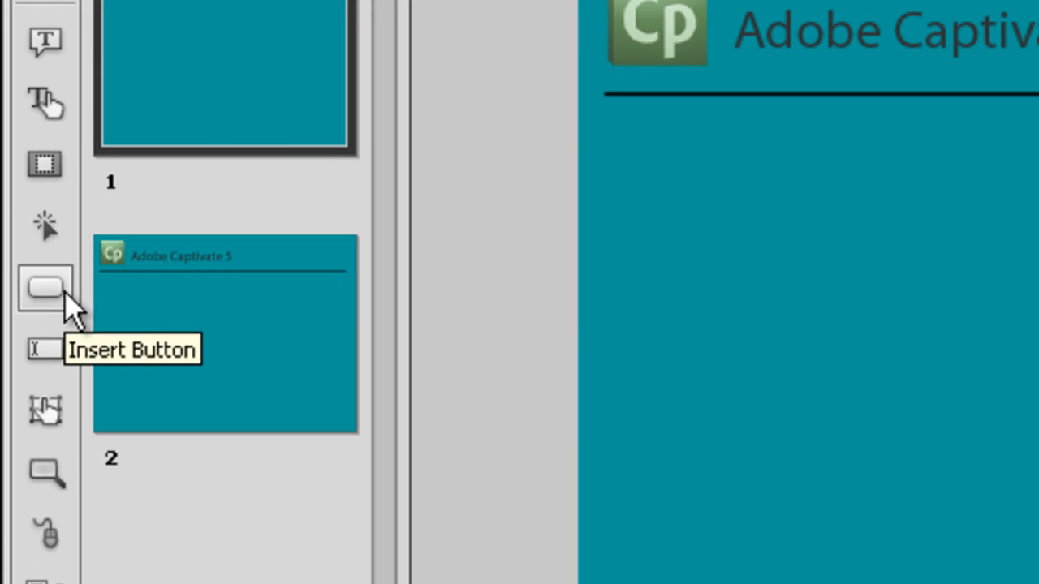
# - Insert a text button on slide 1 and set its caption to "Next"
pyautogui.click(324, 1)
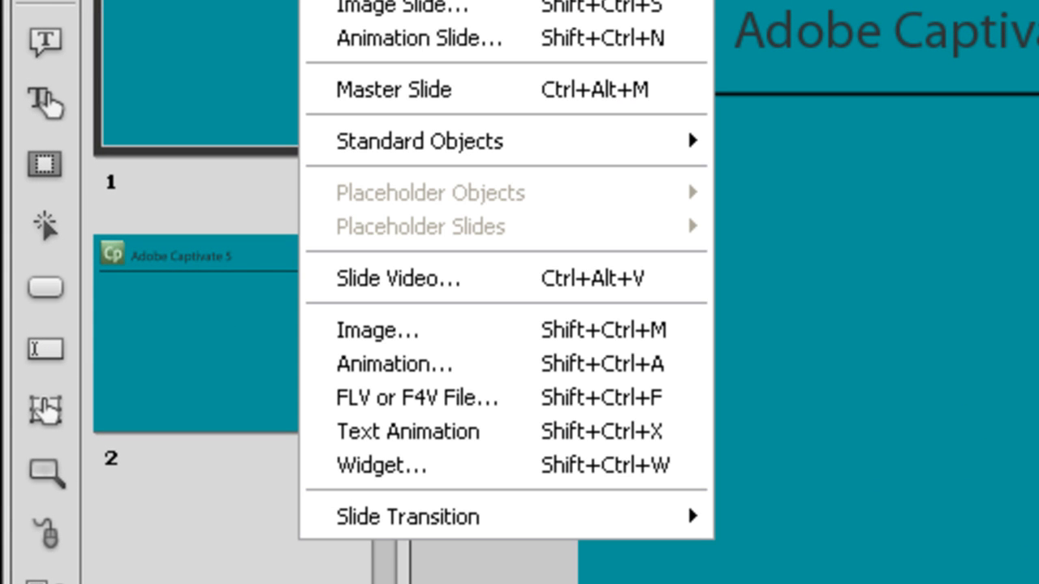
pyautogui.moveTo(446, 158)
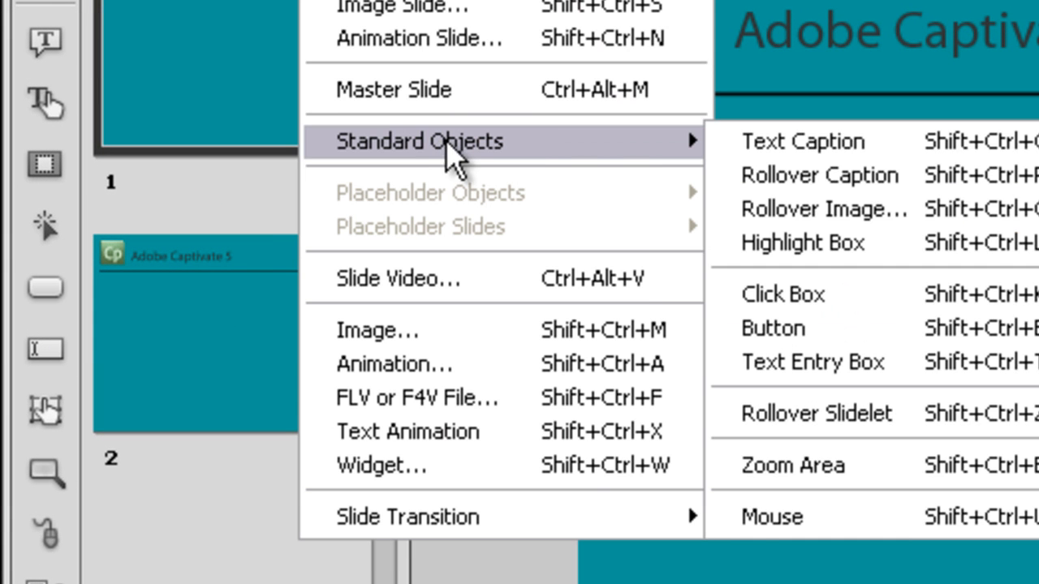
pyautogui.click(827, 328)
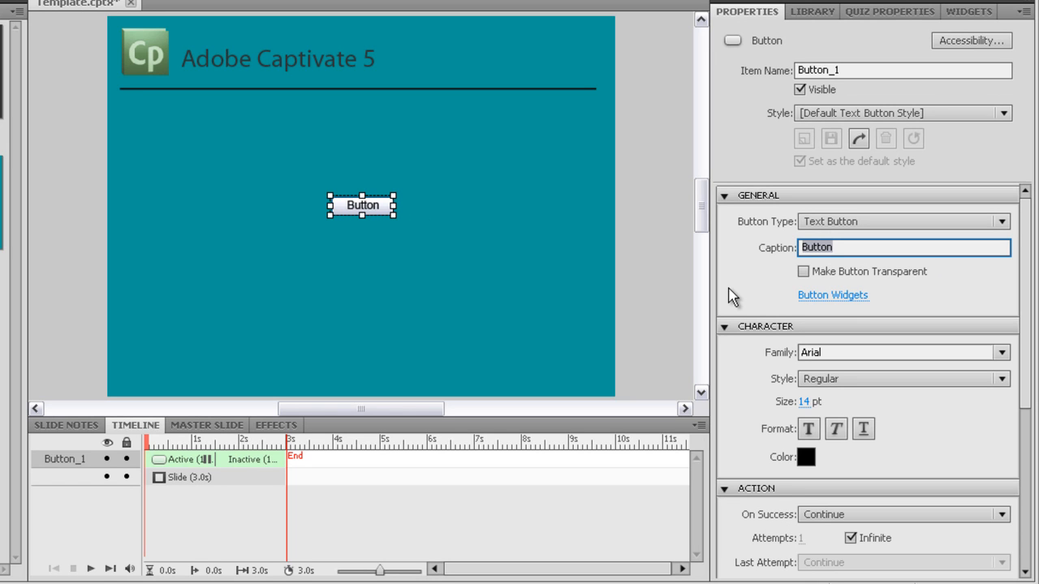
pyautogui.write('Next')
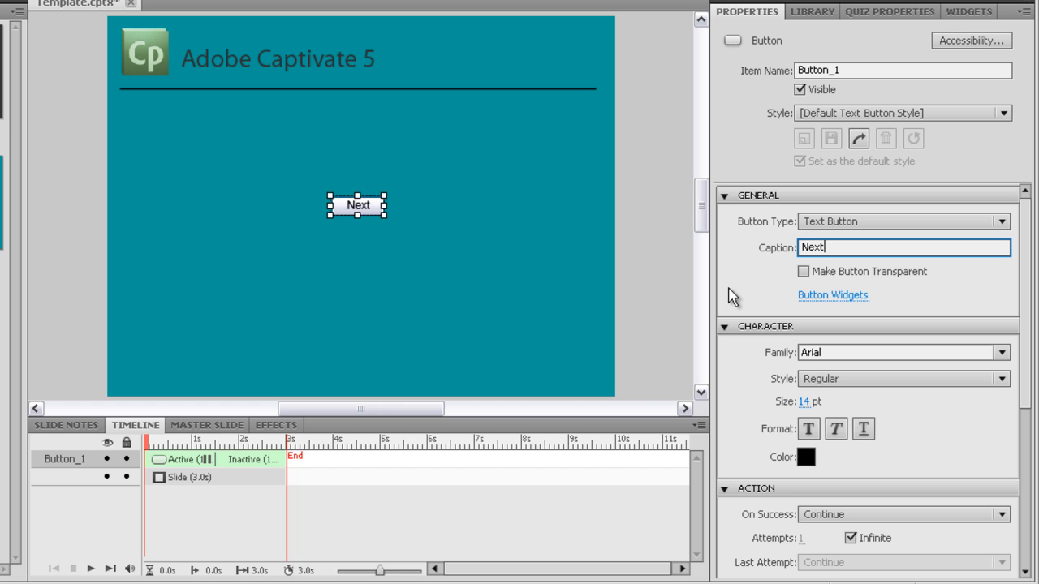
# - Set the Next button's text size to 26 pt and place the button in the slide's lower-right corner
pyautogui.moveTo(384, 215); pyautogui.dragTo(409, 234)
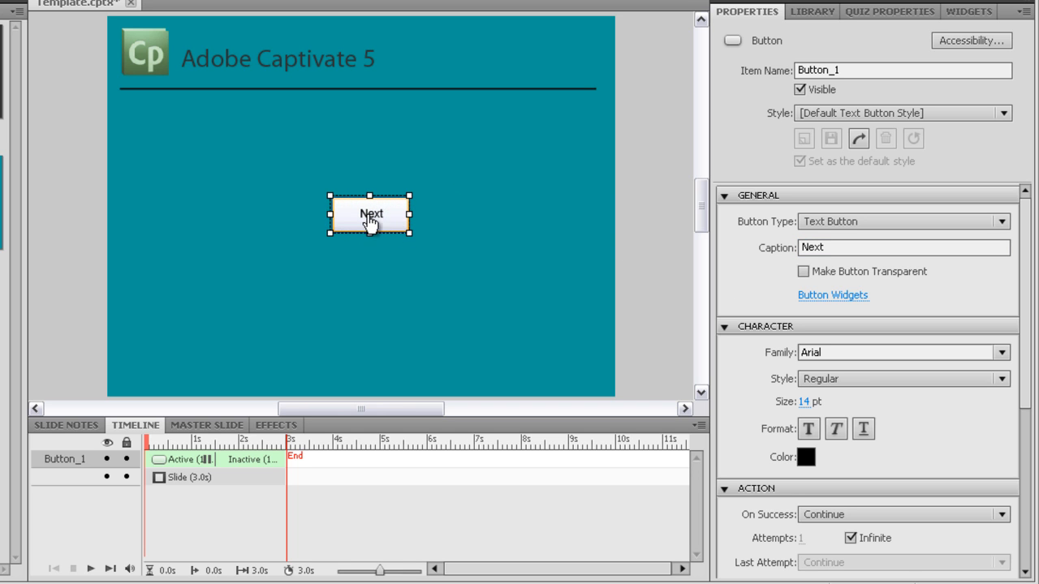
pyautogui.click(816, 405)
pyautogui.write('26')
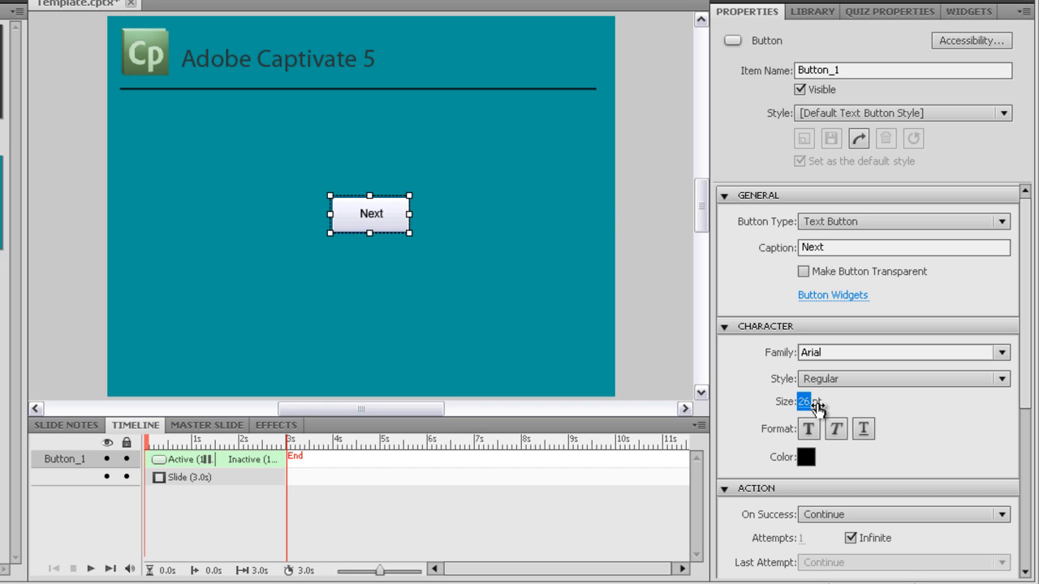
pyautogui.press('Return')
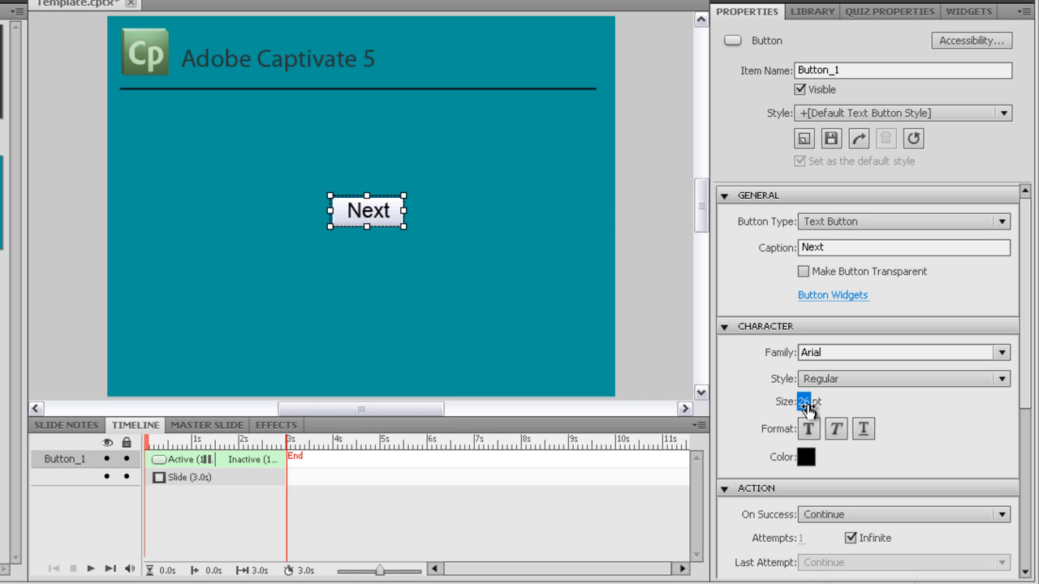
pyautogui.click(542, 304)
pyautogui.moveTo(398, 226); pyautogui.dragTo(591, 375)
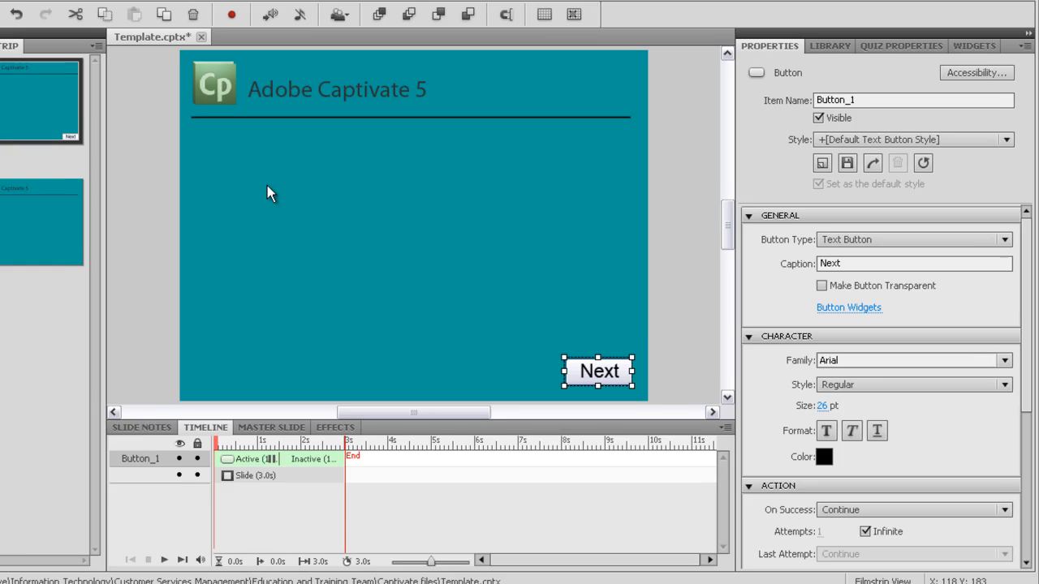
# - Add a text caption reading "Title Slide" to slide 1
pyautogui.click(63, 130)
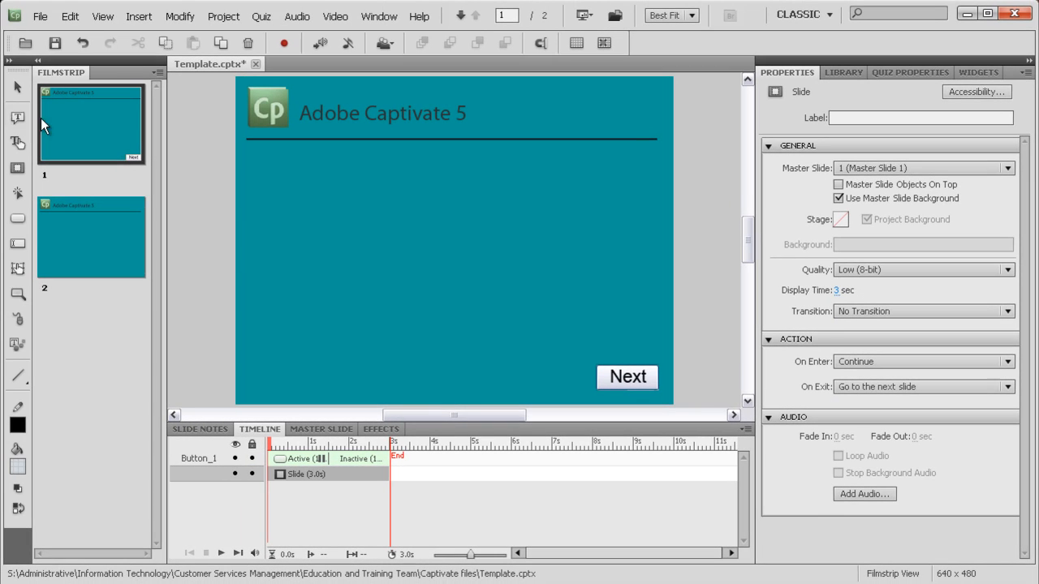
pyautogui.click(17, 119)
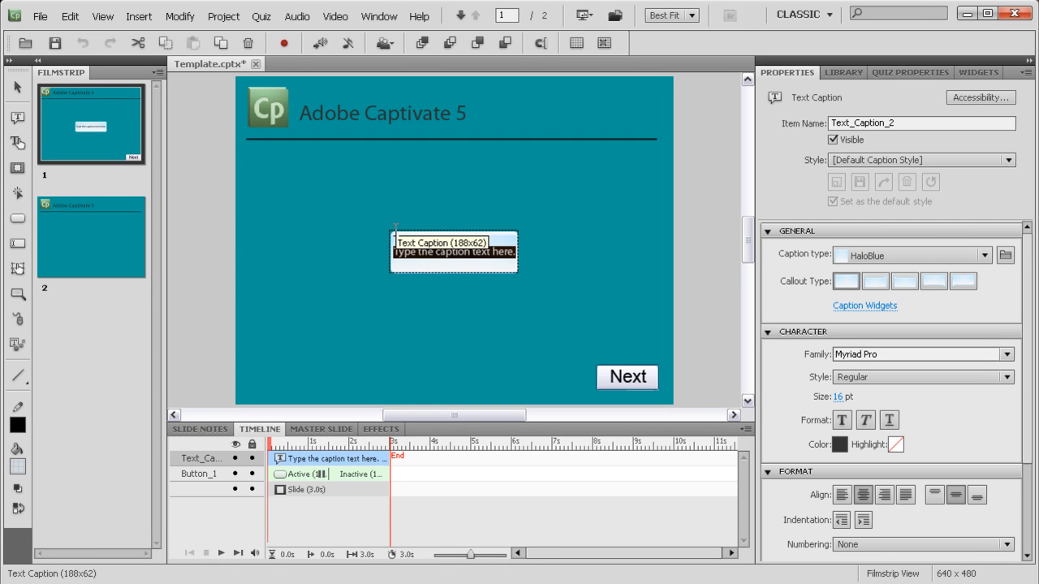
pyautogui.write('Title')
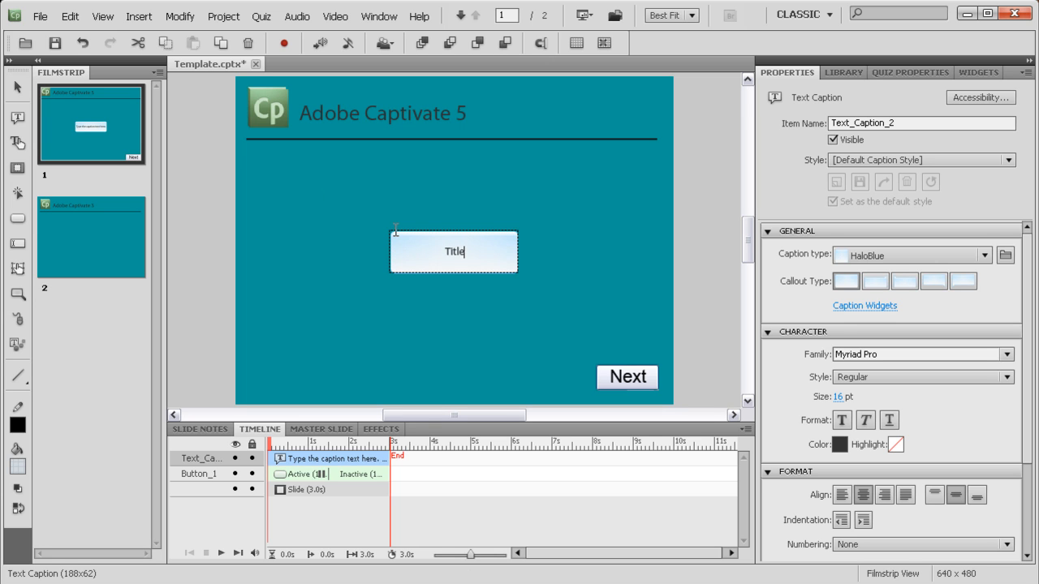
pyautogui.write(' Slide')
# - Set the Title Slide caption's text size to 25 pt and move it to the left, just below the header line
pyautogui.moveTo(482, 256); pyautogui.dragTo(413, 255)
pyautogui.moveTo(842, 400); pyautogui.dragTo(851, 403)
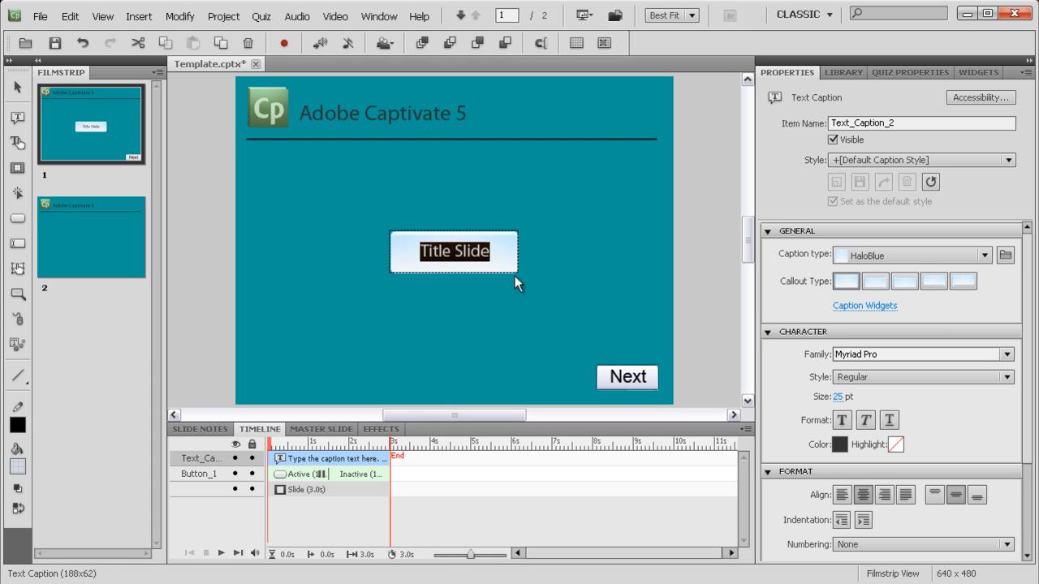
pyautogui.click(578, 285)
pyautogui.moveTo(500, 244); pyautogui.dragTo(368, 169)
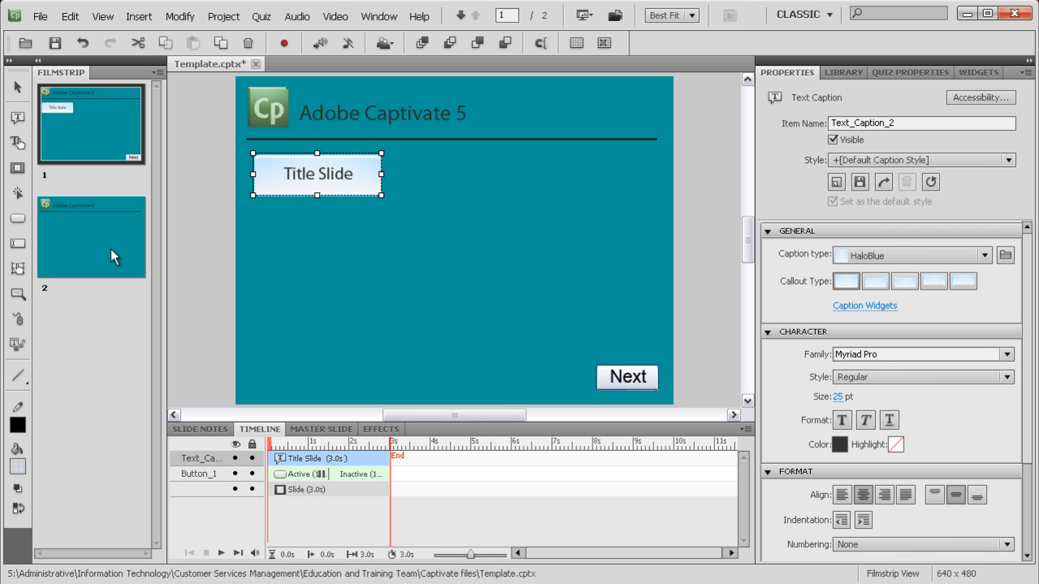
# - Copy the Title Slide caption from slide 1 and paste it onto slide 2
pyautogui.rightClick(259, 168)
pyautogui.click(229, 212)
pyautogui.click(116, 237)
pyautogui.rightClick(277, 197)
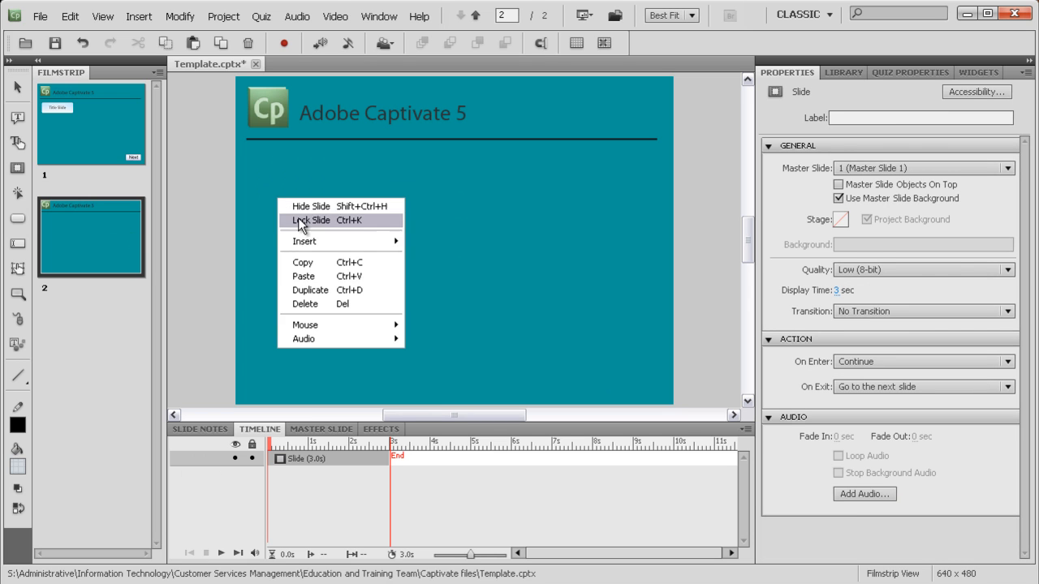
pyautogui.click(306, 276)
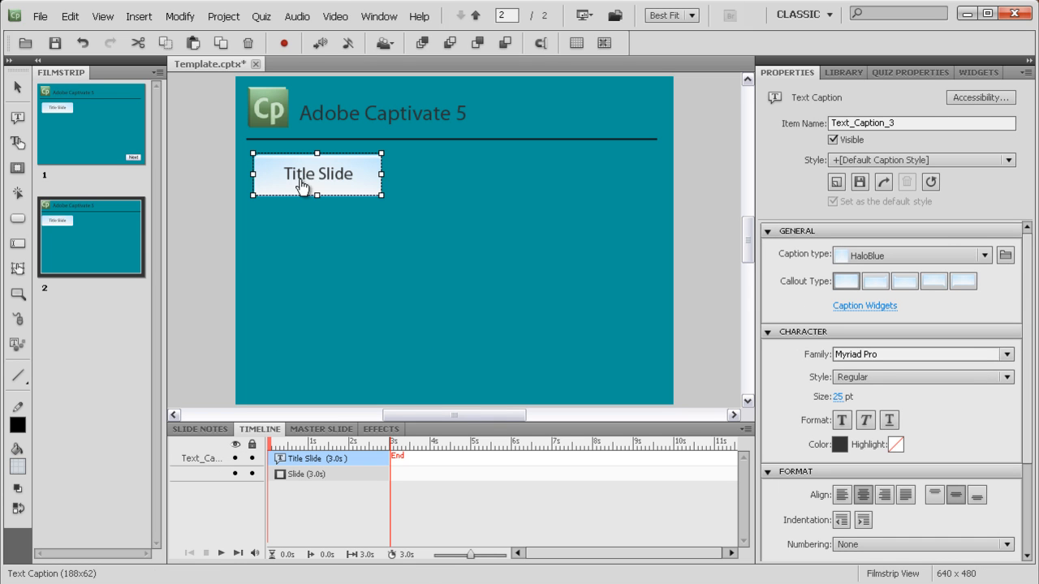
# - Change the text of the pasted caption on slide 2 to "Slide Two"
pyautogui.doubleClick(307, 180)
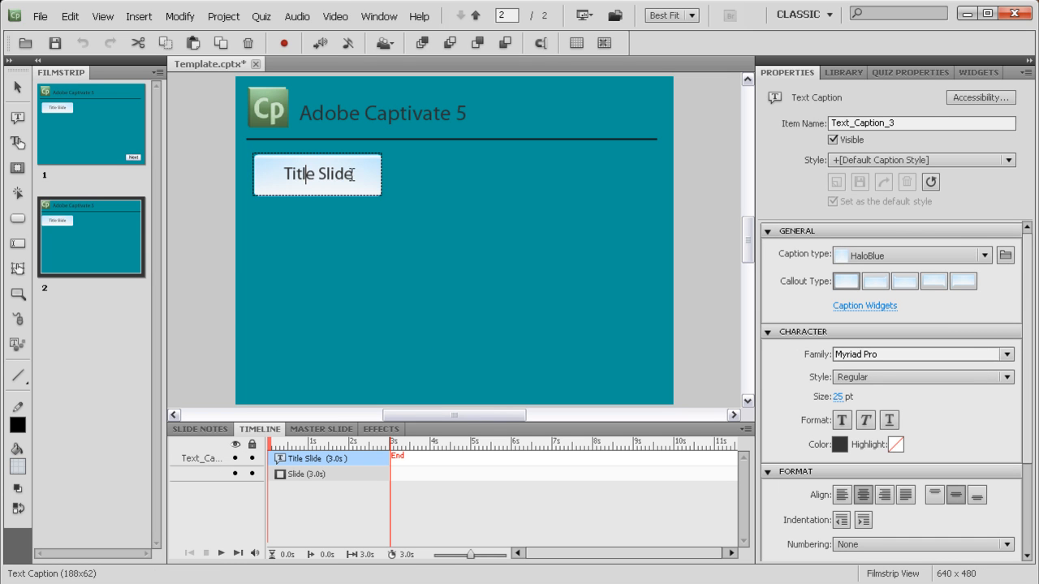
pyautogui.moveTo(319, 175); pyautogui.dragTo(273, 177)
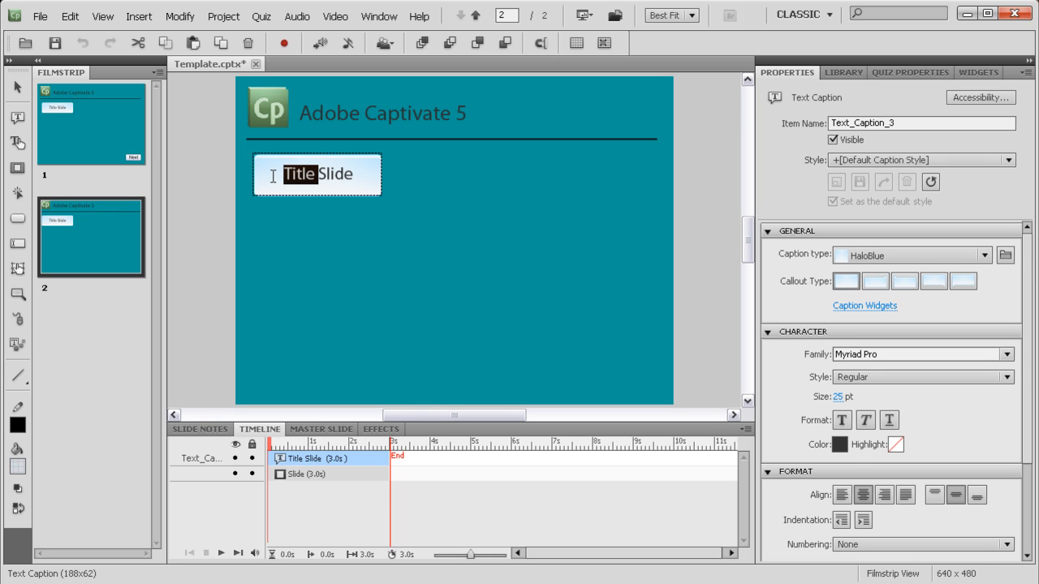
pyautogui.press('BackSpace')
pyautogui.write('Teo')
pyautogui.press('BackSpace')
pyautogui.press('BackSpace')
pyautogui.write('wo')
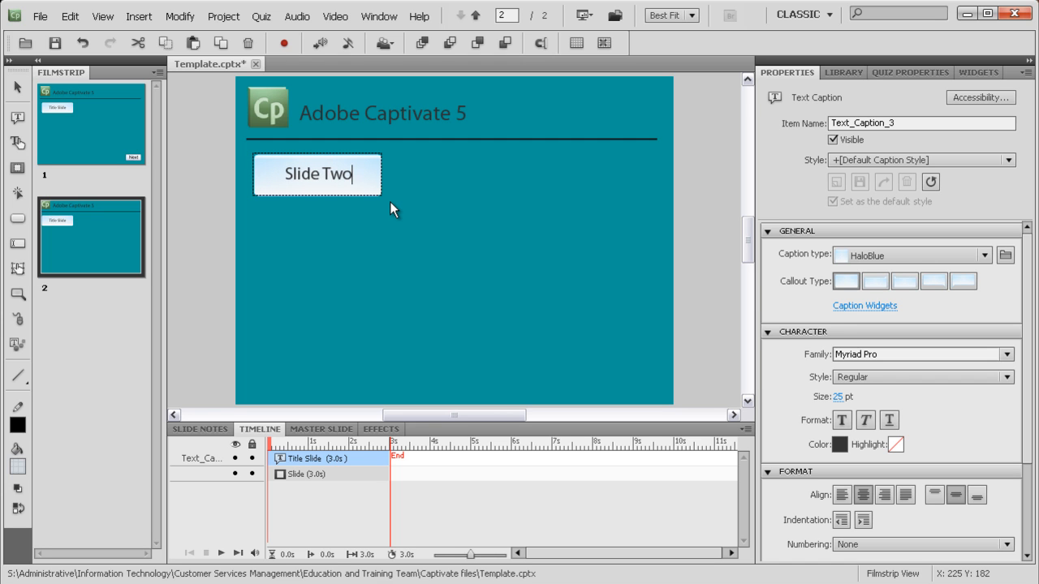
# - Set the success action of slide 1's Next button to Jump to slide, with Slide 2 as the target
pyautogui.click(105, 116)
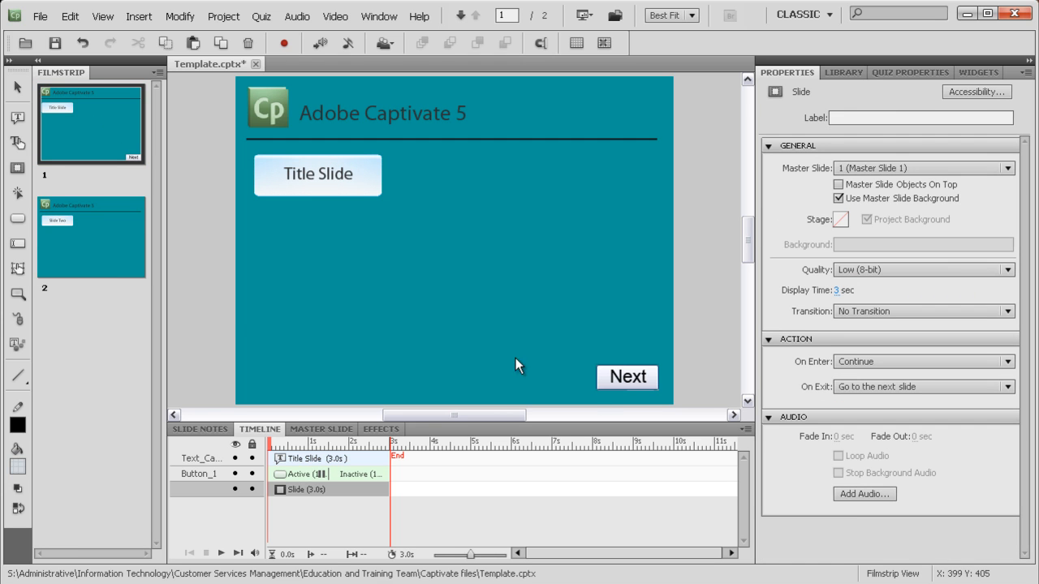
pyautogui.click(642, 386)
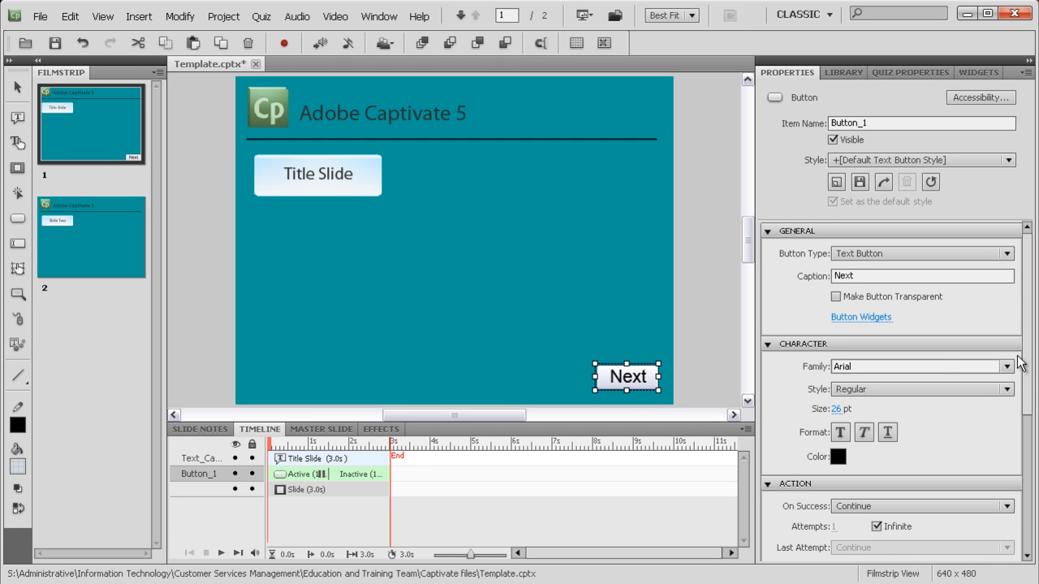
pyautogui.moveTo(1031, 292); pyautogui.dragTo(1032, 410)
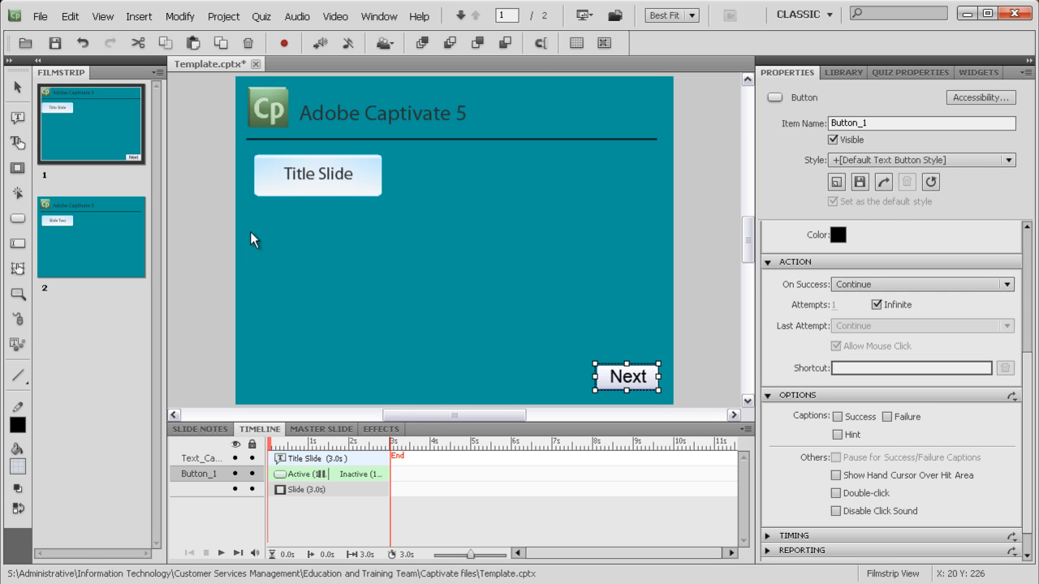
pyautogui.click(1006, 285)
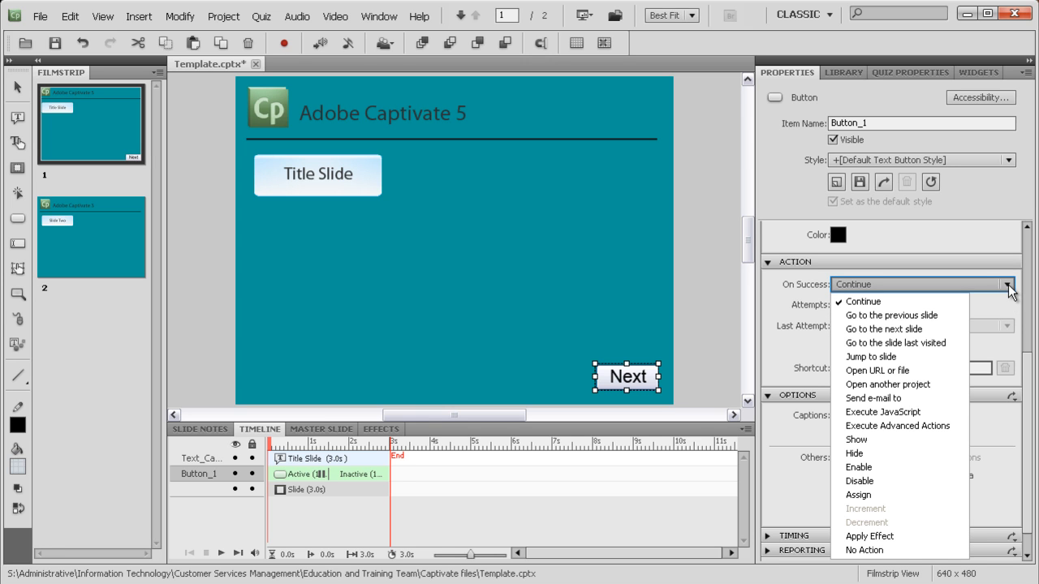
pyautogui.click(918, 358)
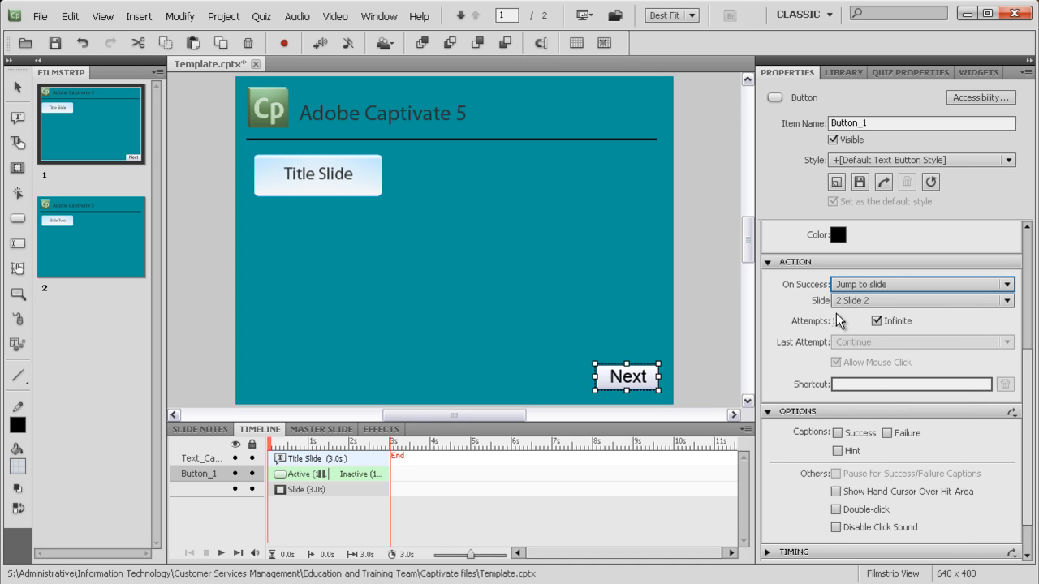
pyautogui.click(1007, 300)
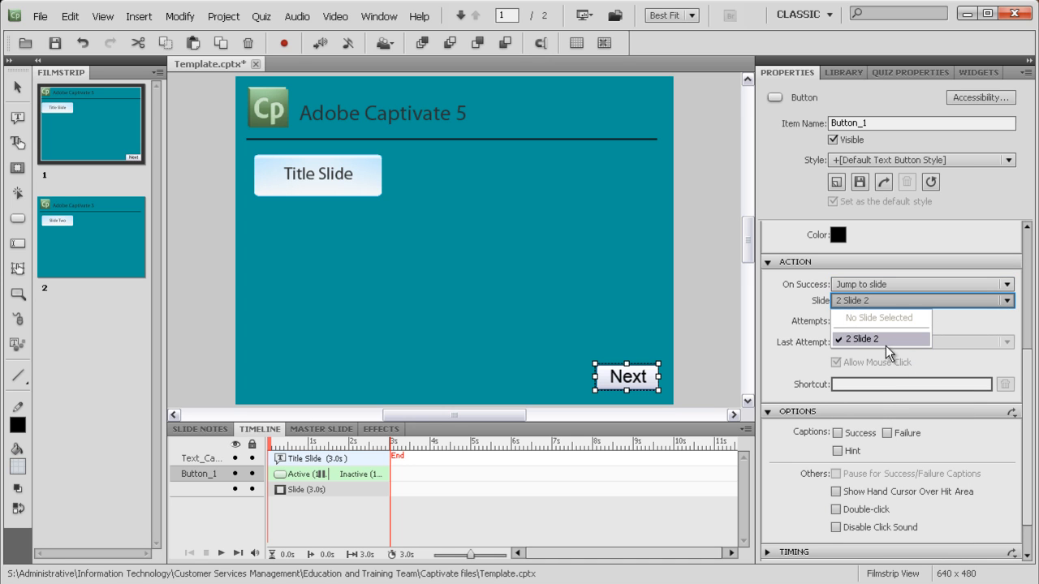
pyautogui.click(952, 331)
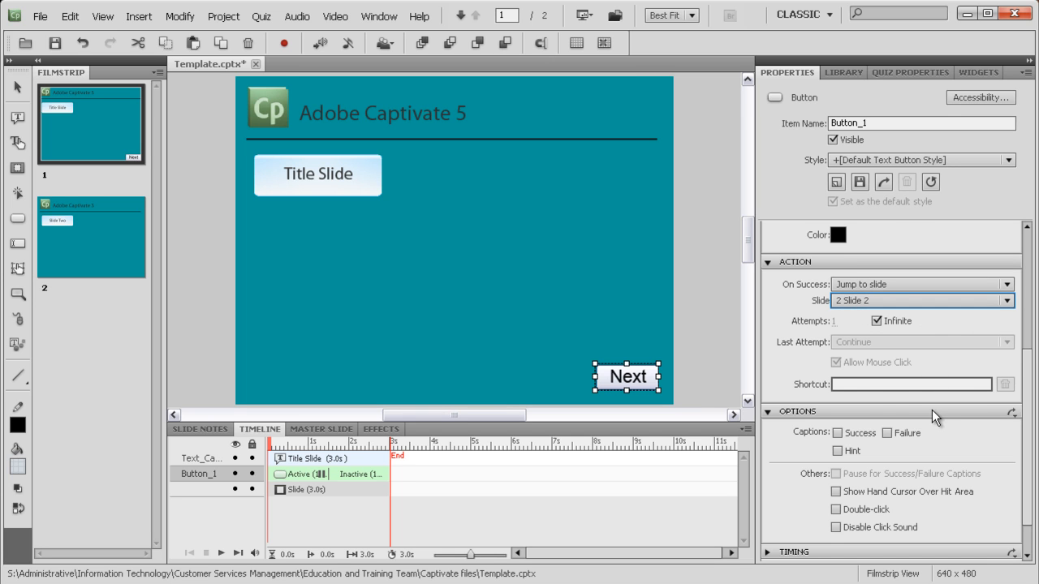
# - Assign Enter as the Next button's keyboard shortcut and clear that shortcut again
pyautogui.click(855, 385)
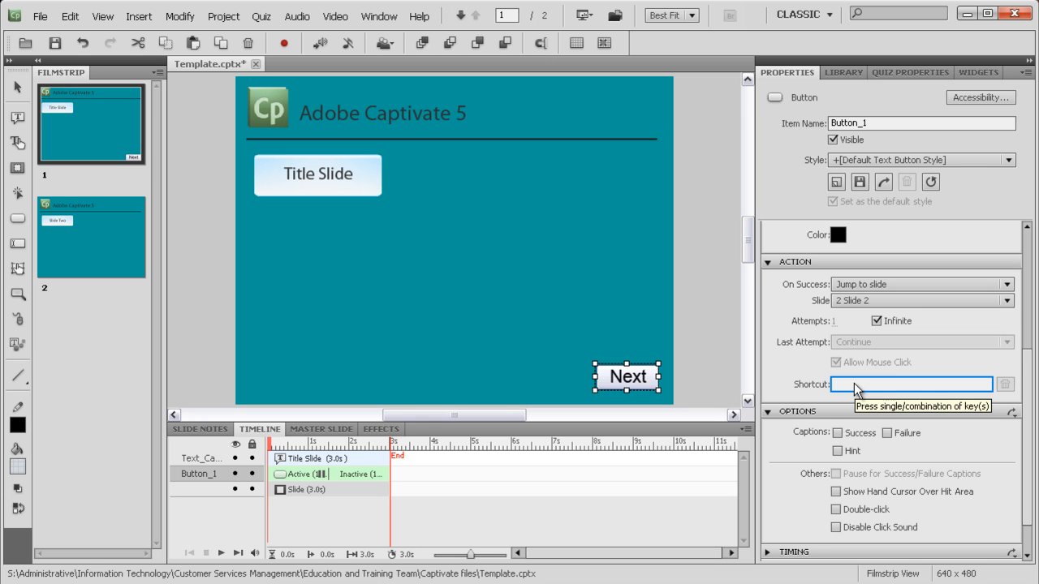
pyautogui.press('Return')
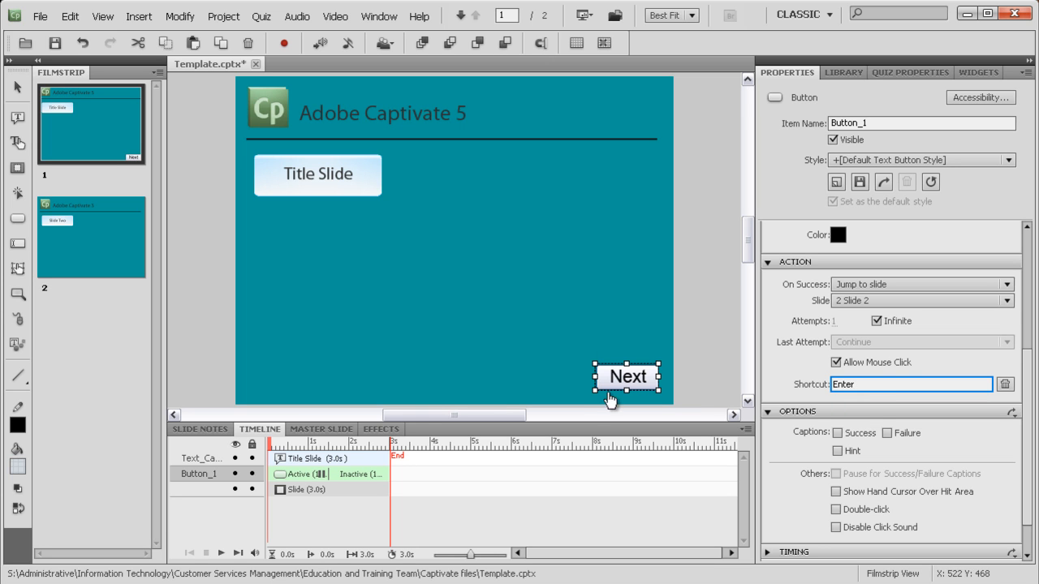
pyautogui.click(638, 387)
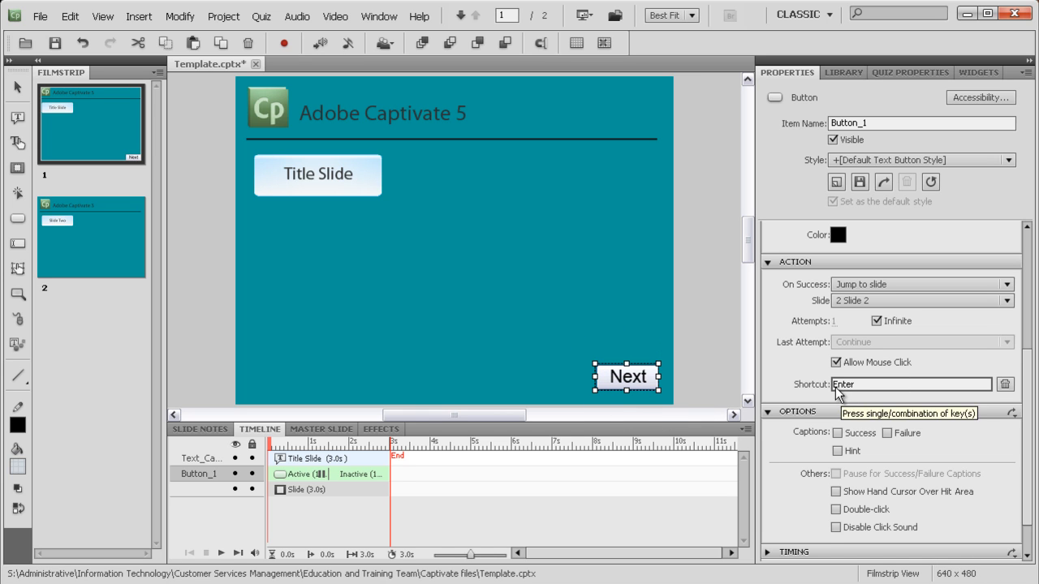
pyautogui.click(1005, 386)
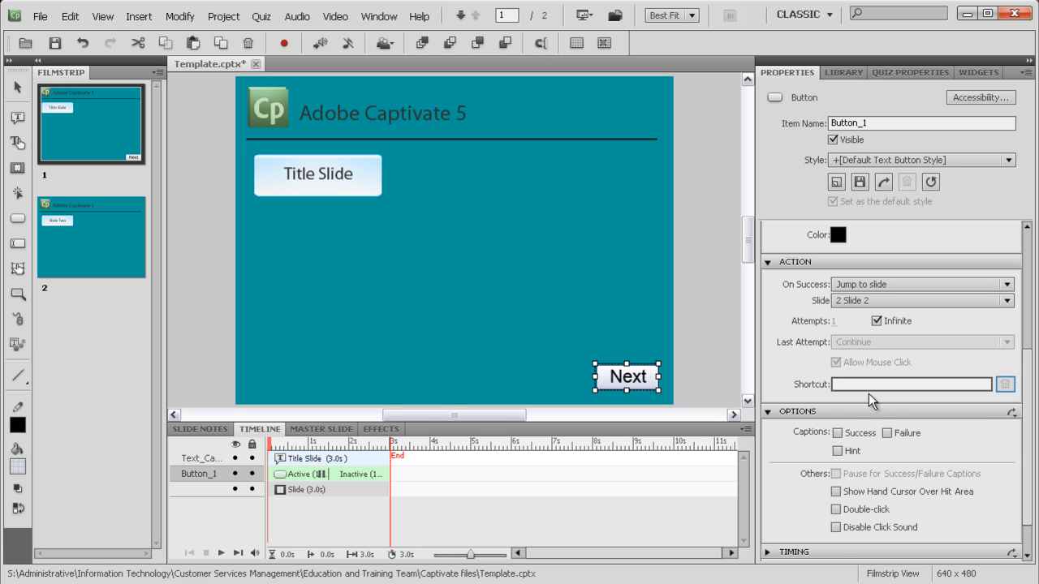
# - Assign Ctrl+Backspace as the Next button's keyboard shortcut
pyautogui.click(848, 393)
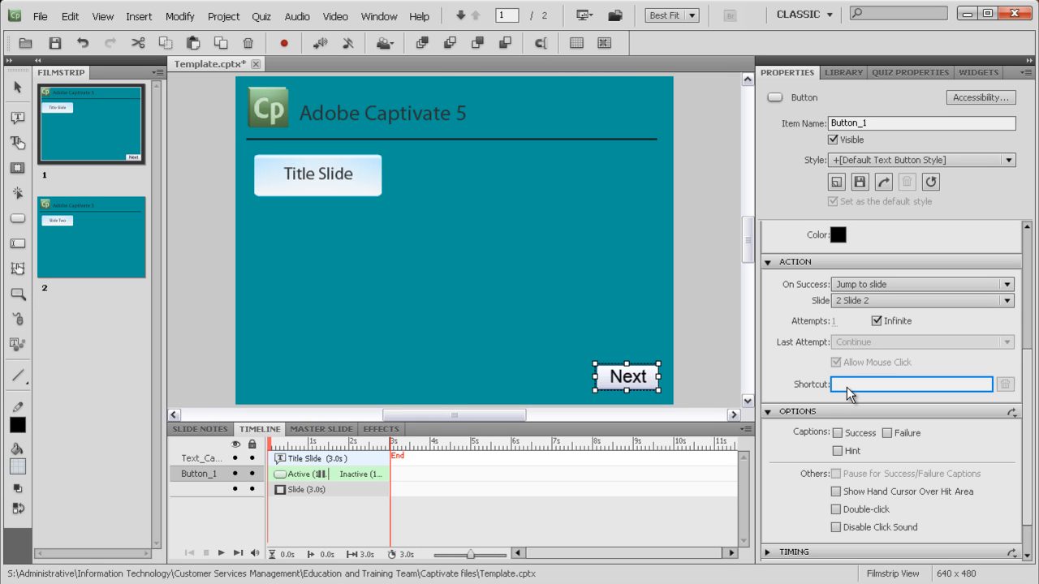
pyautogui.hotkey('ctrl', 'BackSpace')
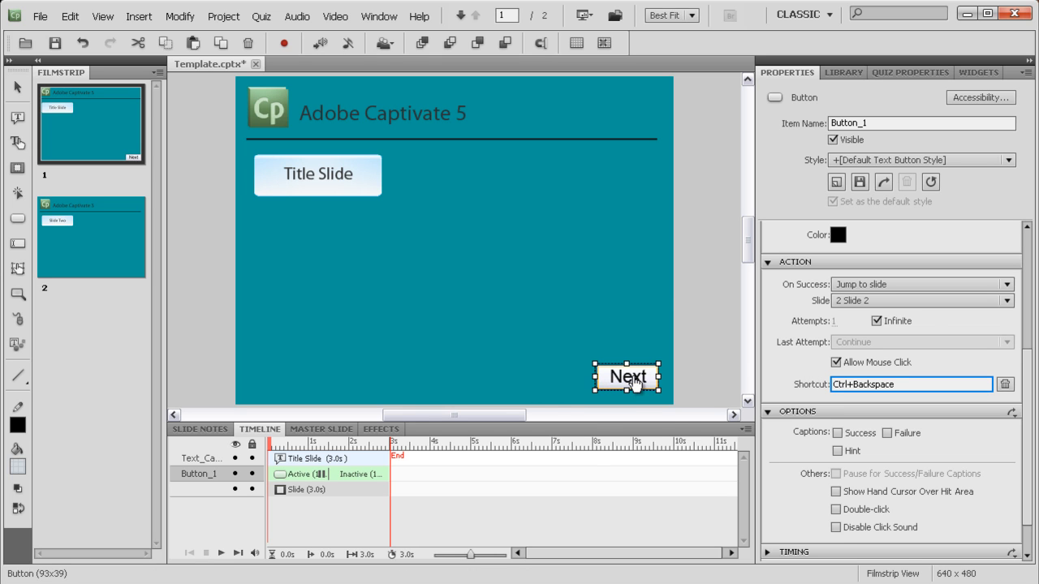
pyautogui.click(633, 382)
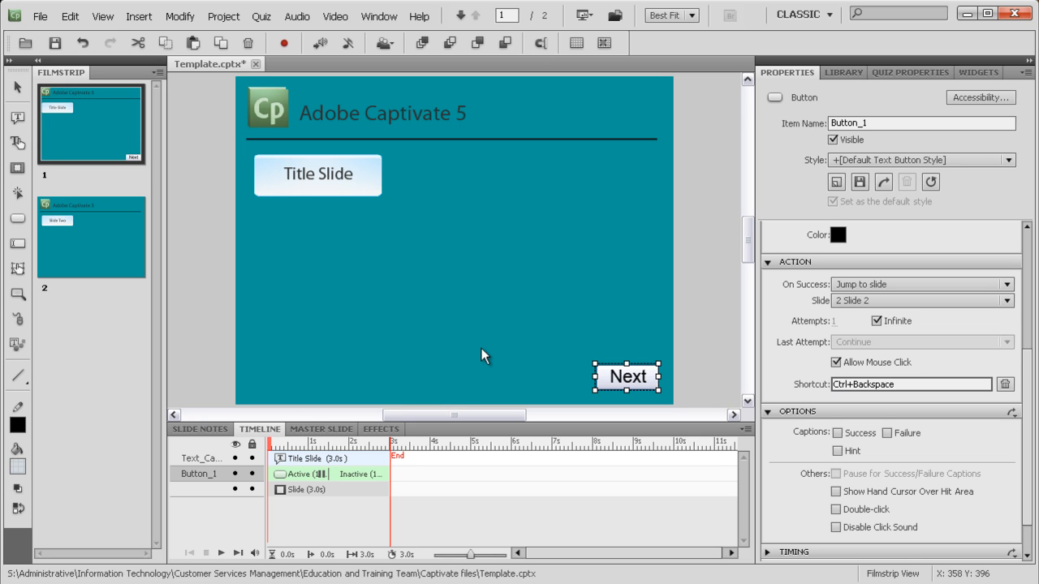
# - Preview the project and test the Next button's Ctrl+Backspace shortcut on the title slide
pyautogui.press('F4')
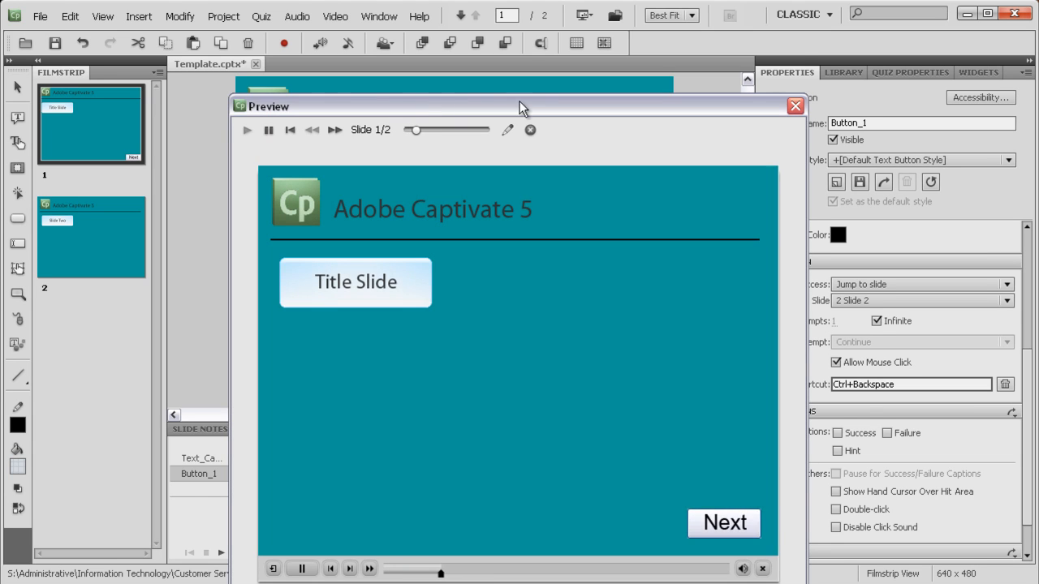
pyautogui.moveTo(519, 105); pyautogui.dragTo(507, 0)
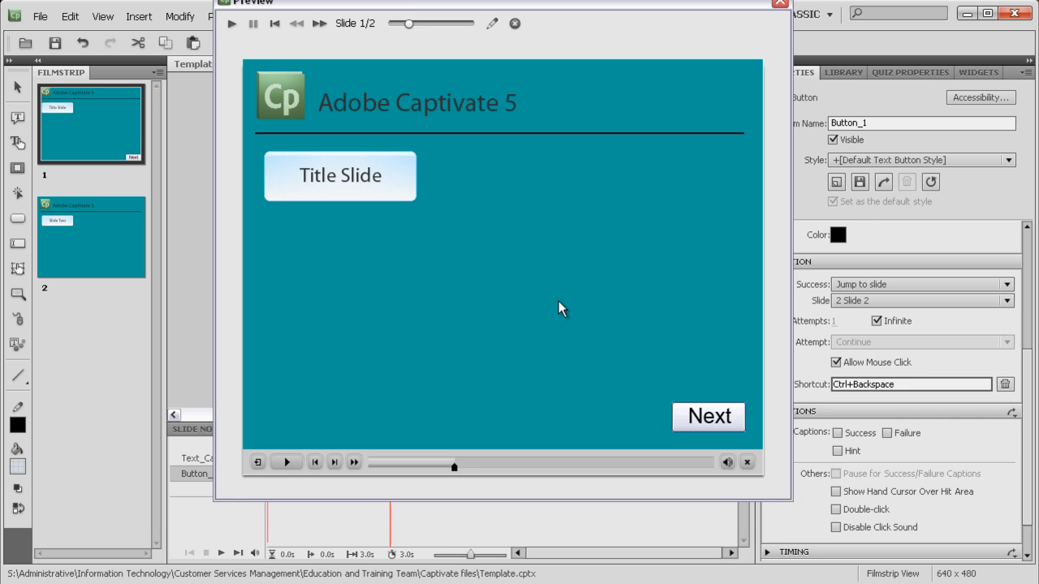
pyautogui.hotkey('ctrl', 'BackSpace')
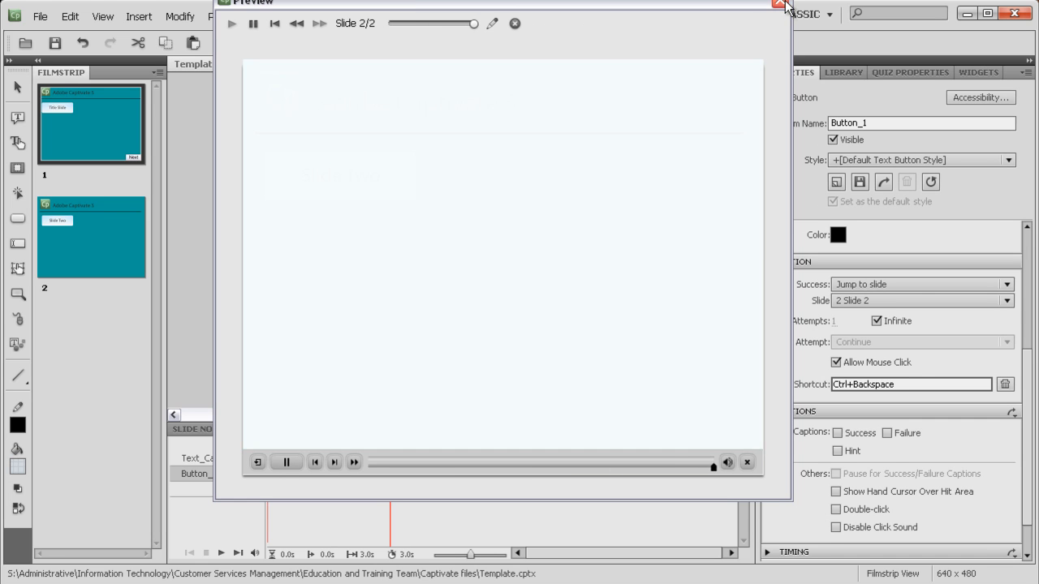
# - Close the preview and delete the Next text button from the title slide
pyautogui.click(780, 2)
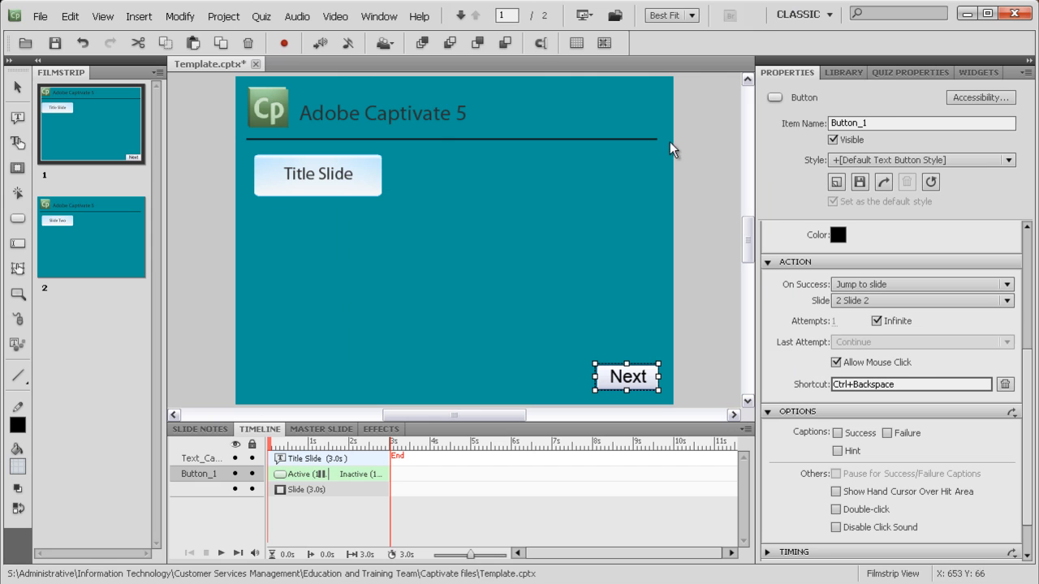
pyautogui.click(638, 372)
pyautogui.press('Delete')
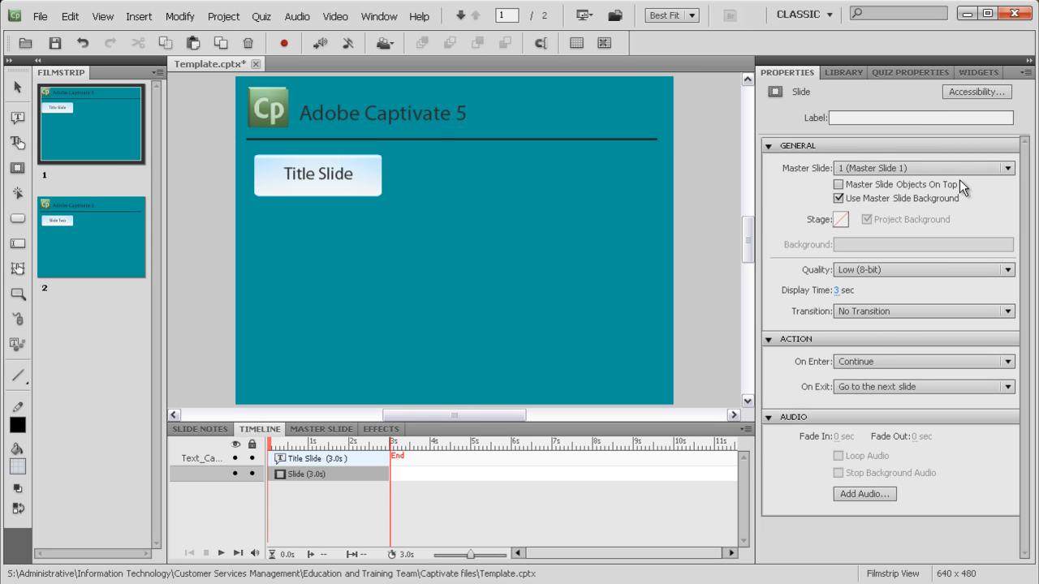
# - Insert a new button on the title slide and apply the Default Image Button Style to it
pyautogui.click(20, 223)
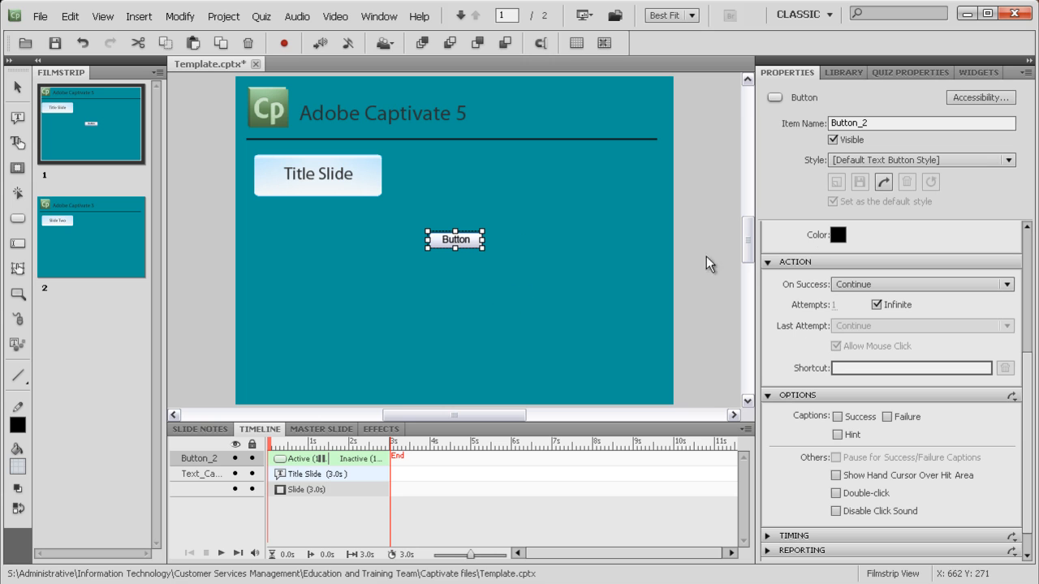
pyautogui.click(1008, 161)
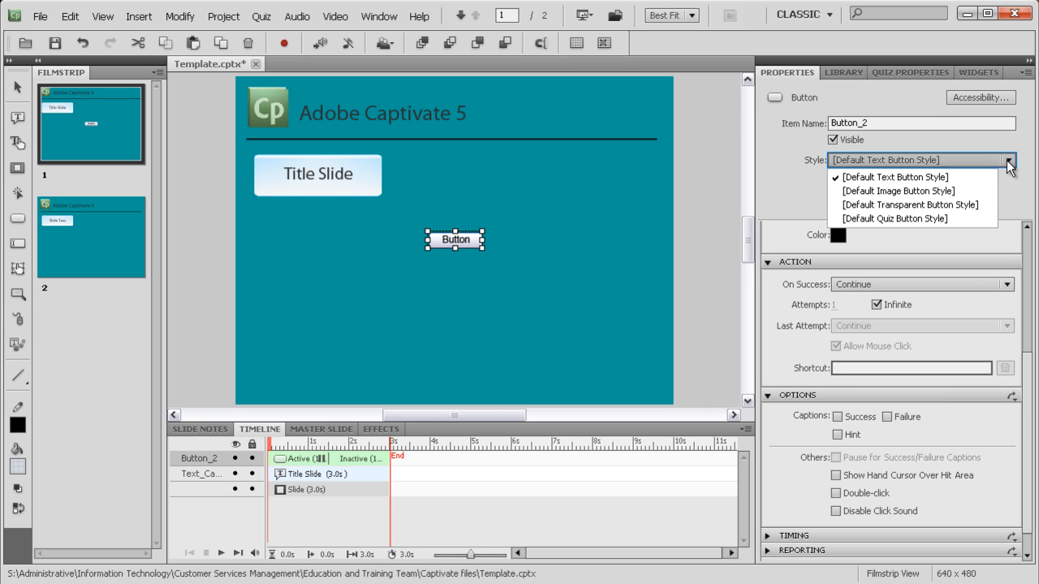
pyautogui.click(947, 193)
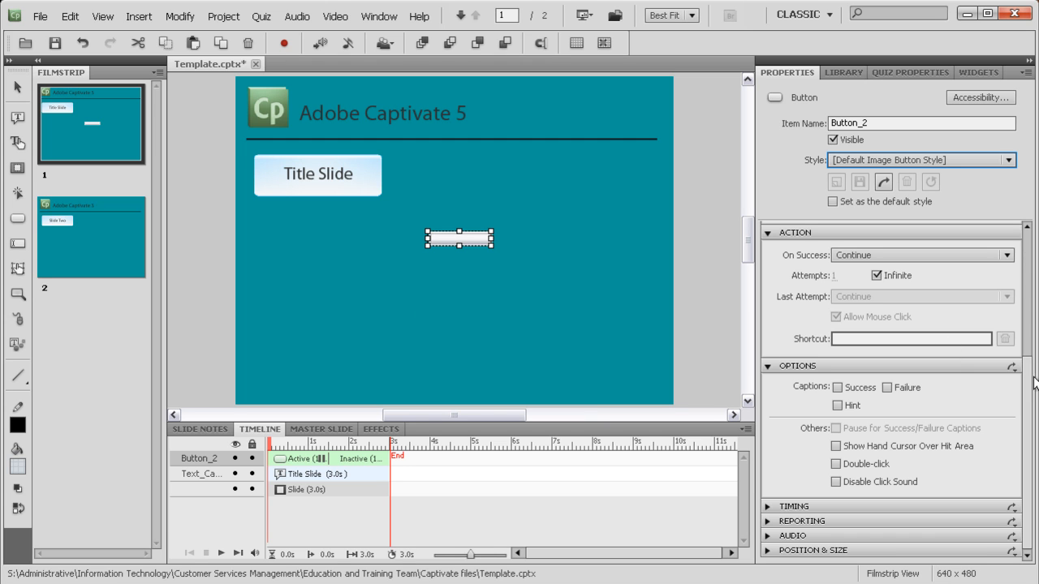
# - Choose the next_bluesmall image for the new button on the title slide
pyautogui.moveTo(1018, 366); pyautogui.dragTo(1019, 252)
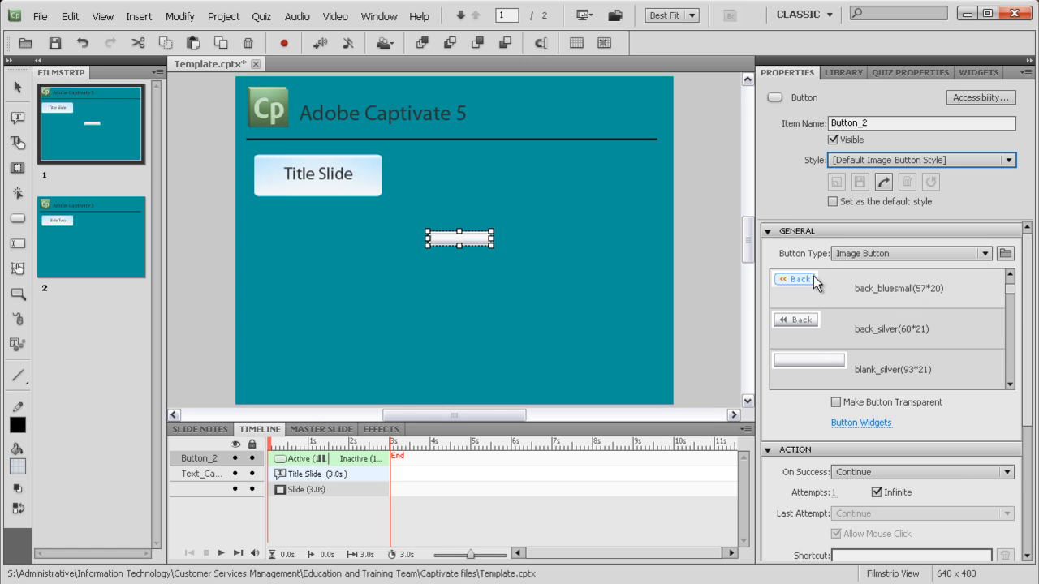
pyautogui.moveTo(1010, 290); pyautogui.dragTo(1009, 318)
pyautogui.click(811, 307)
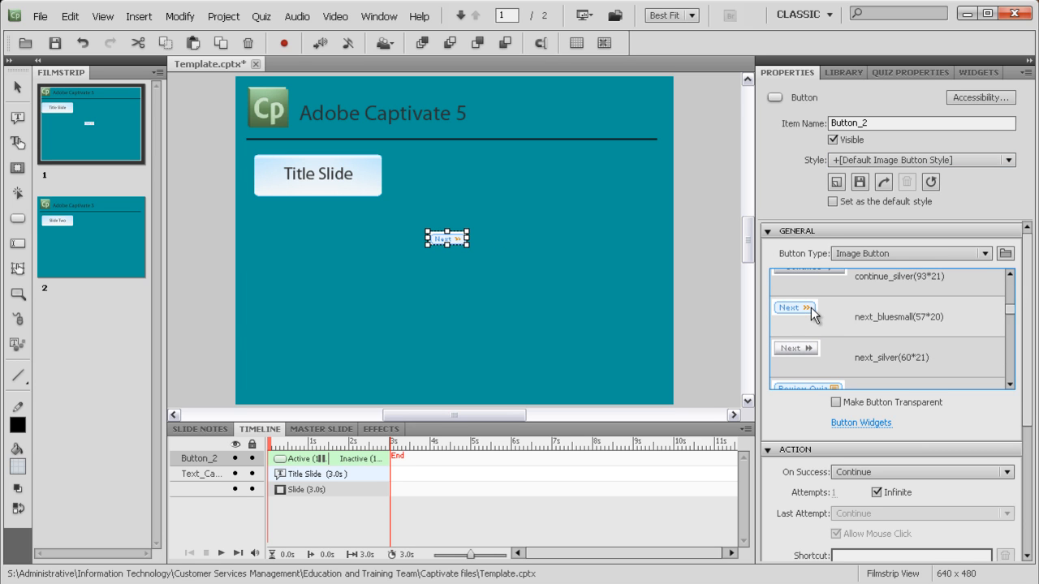
# - Enlarge the blue Next image button to about 98 x 36 pixels, leaving it selected
pyautogui.moveTo(466, 245); pyautogui.dragTo(497, 258)
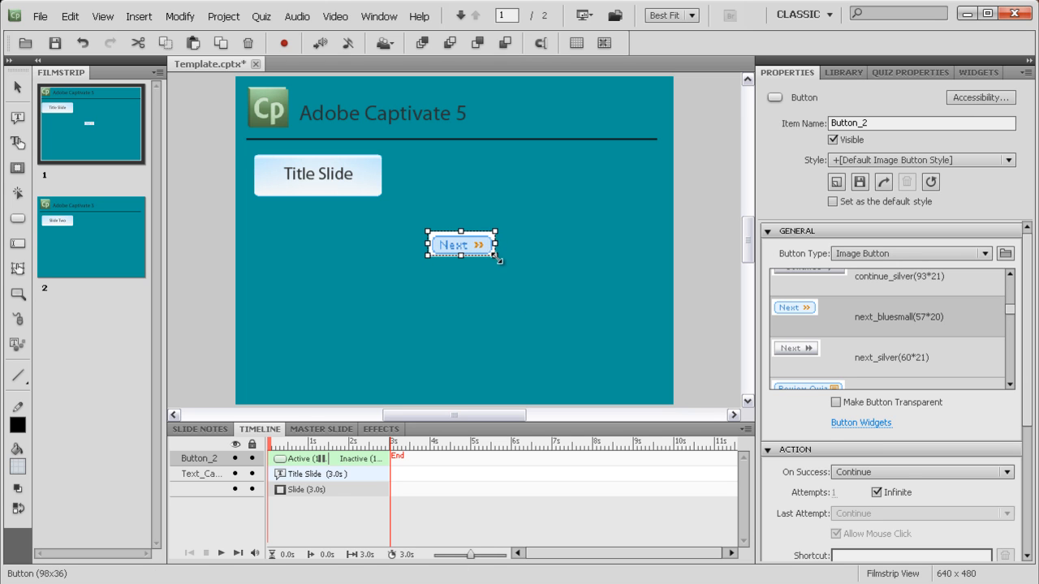
pyautogui.click(515, 298)
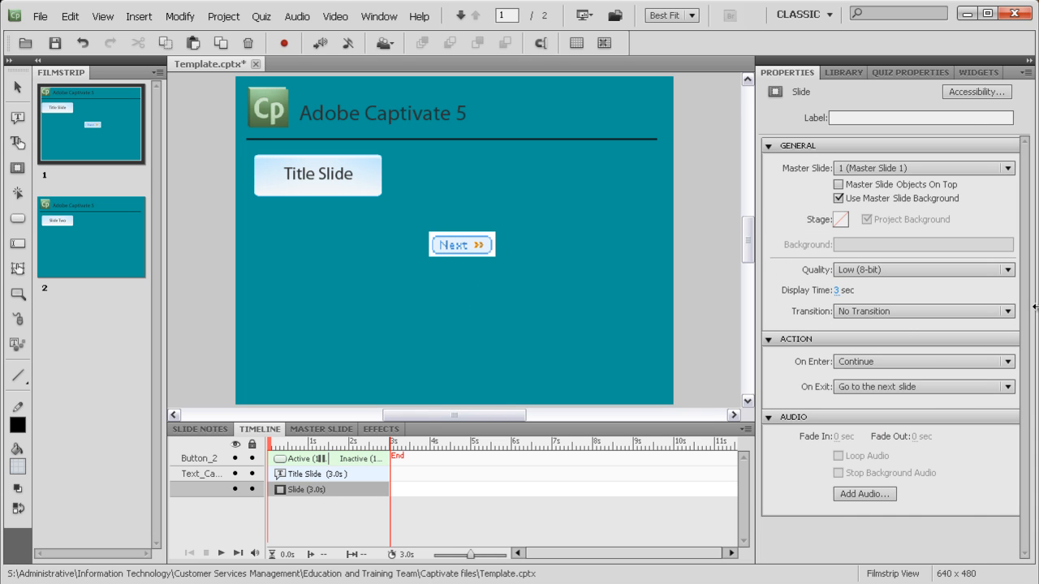
pyautogui.click(446, 251)
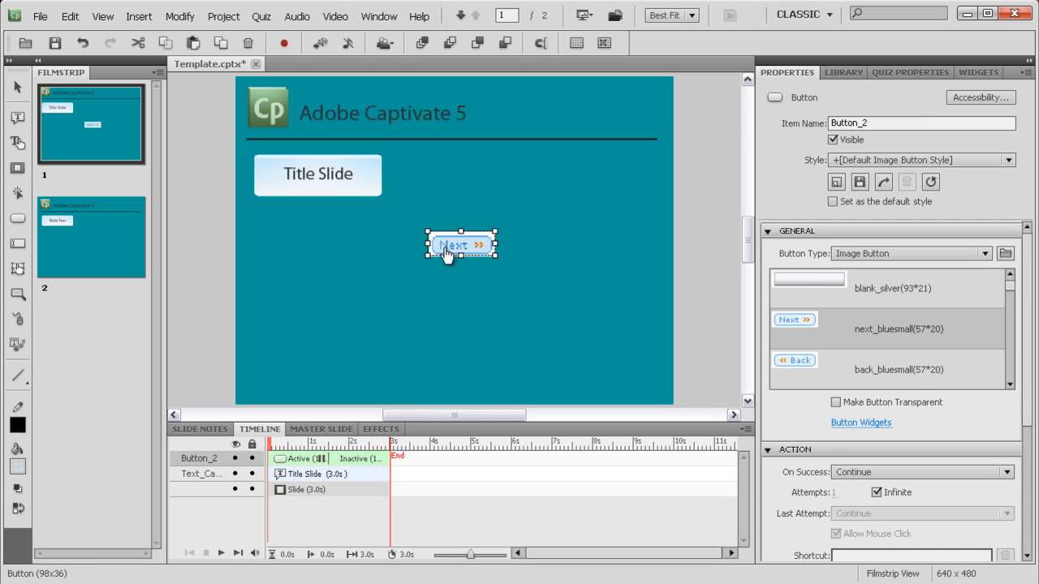
pyautogui.moveTo(1008, 297); pyautogui.dragTo(993, 240)
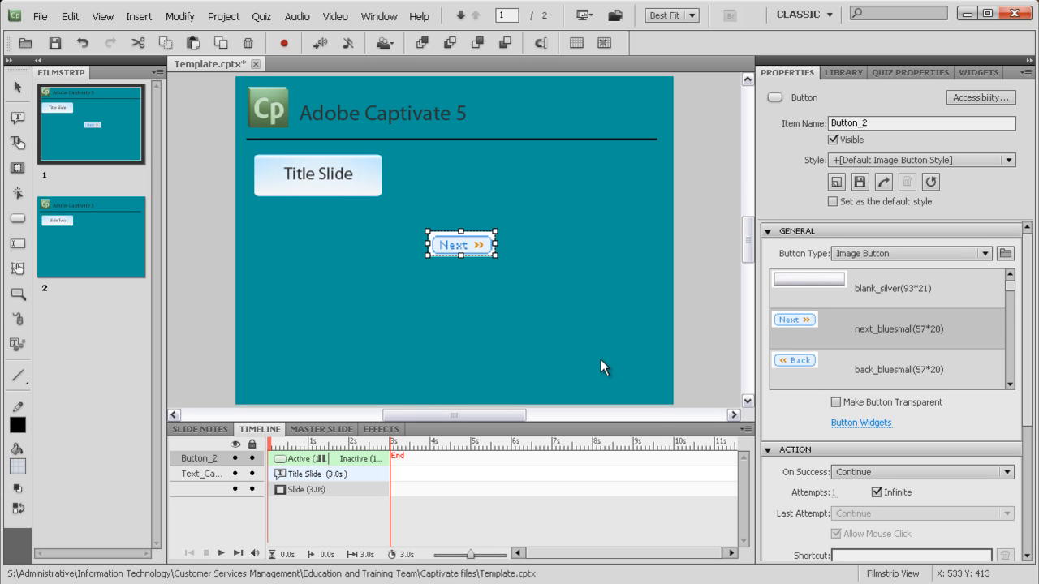